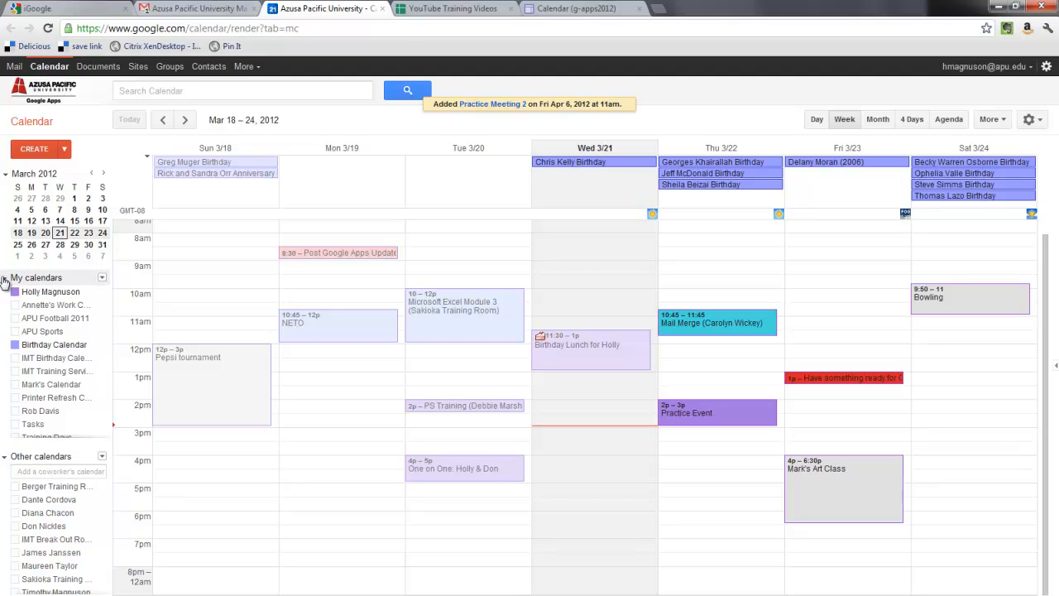
Collapse My calendars and display two coworkers' calendars, the second and sixth in the Other calendars list.
click(5, 279)
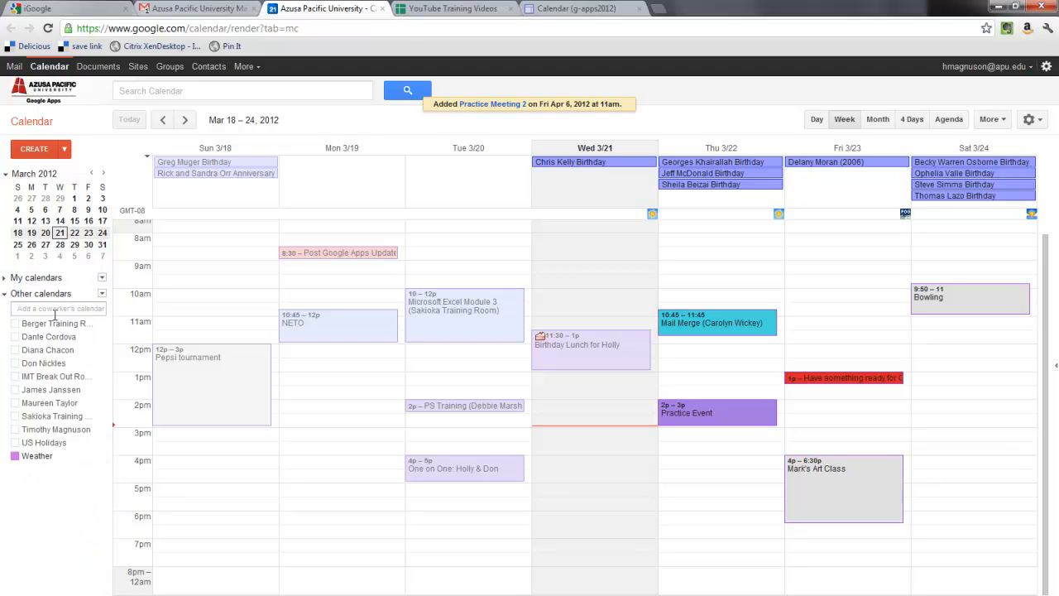
click(16, 337)
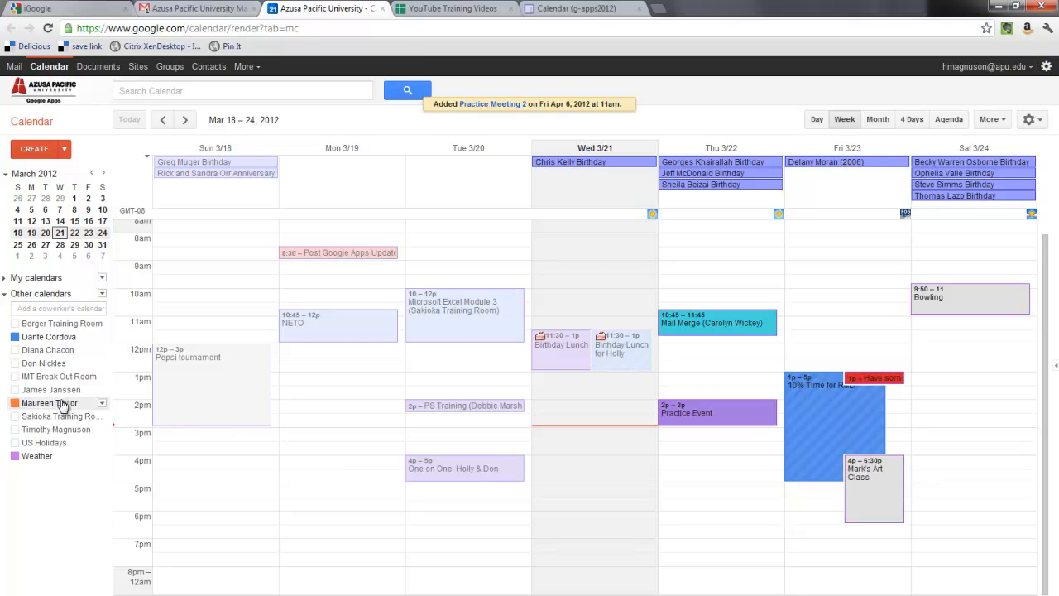
click(13, 392)
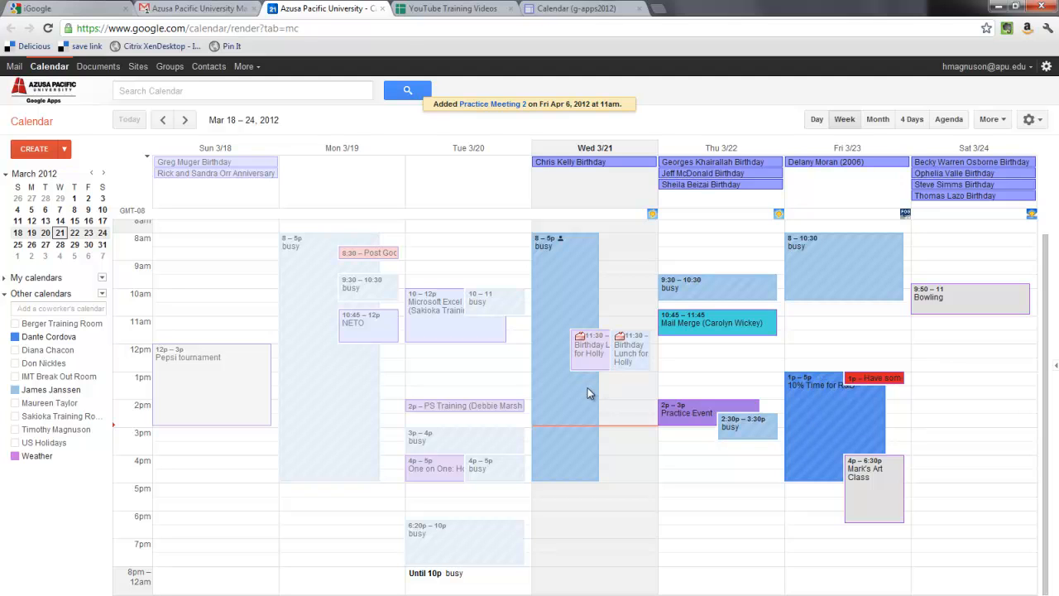
Add two more coworkers' calendars by name to Other calendars.
click(57, 308)
text(Jeff)
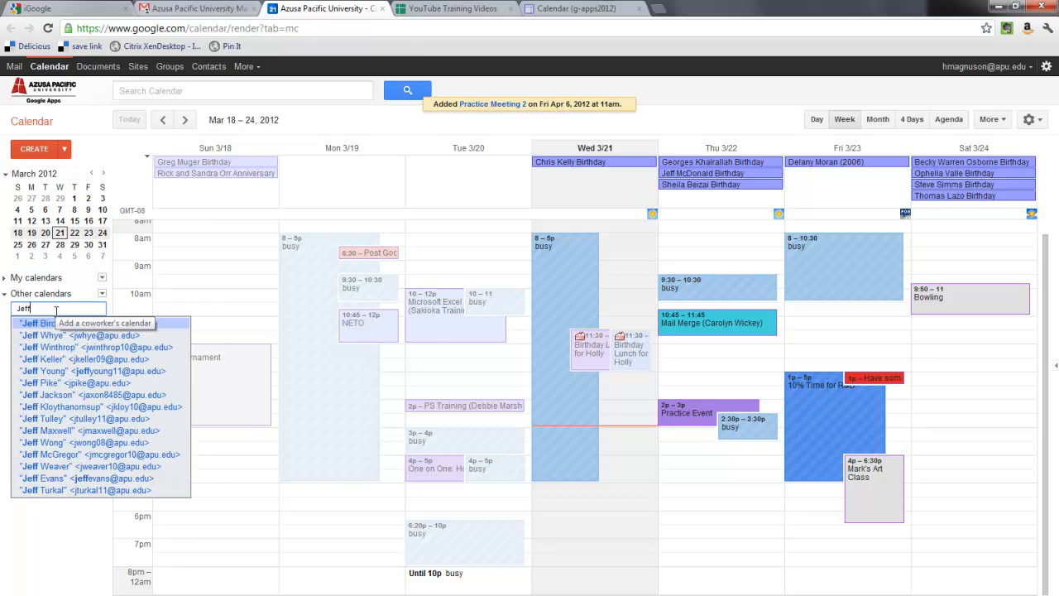
key(Return)
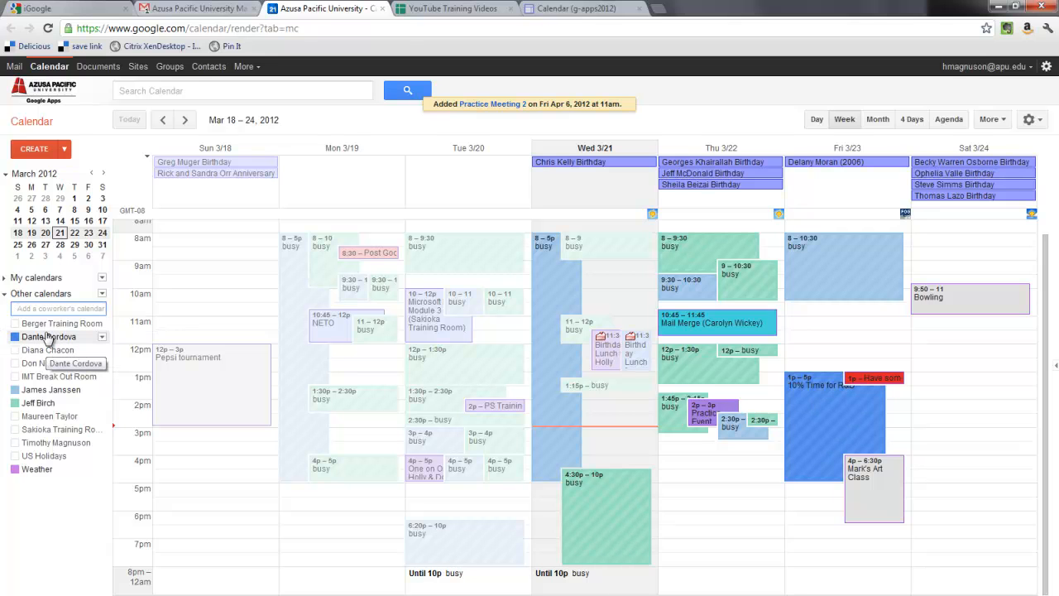
text(don)
key(Return)
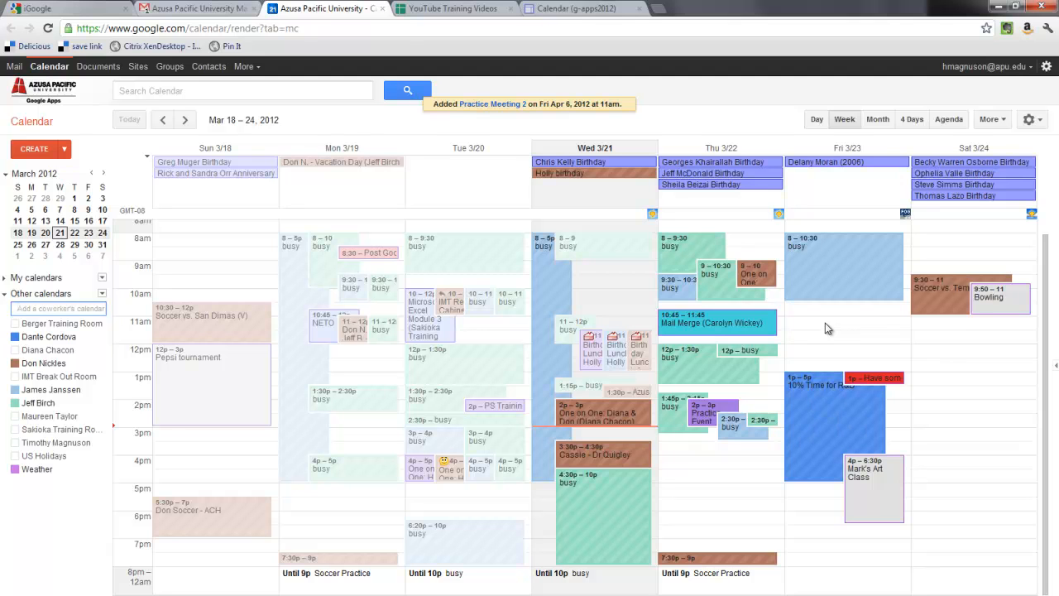
Create a detailed event on Friday 3/23 from 11am to 12pm titled "Practice Meeting for Training Video".
drag(823, 320, 824, 346)
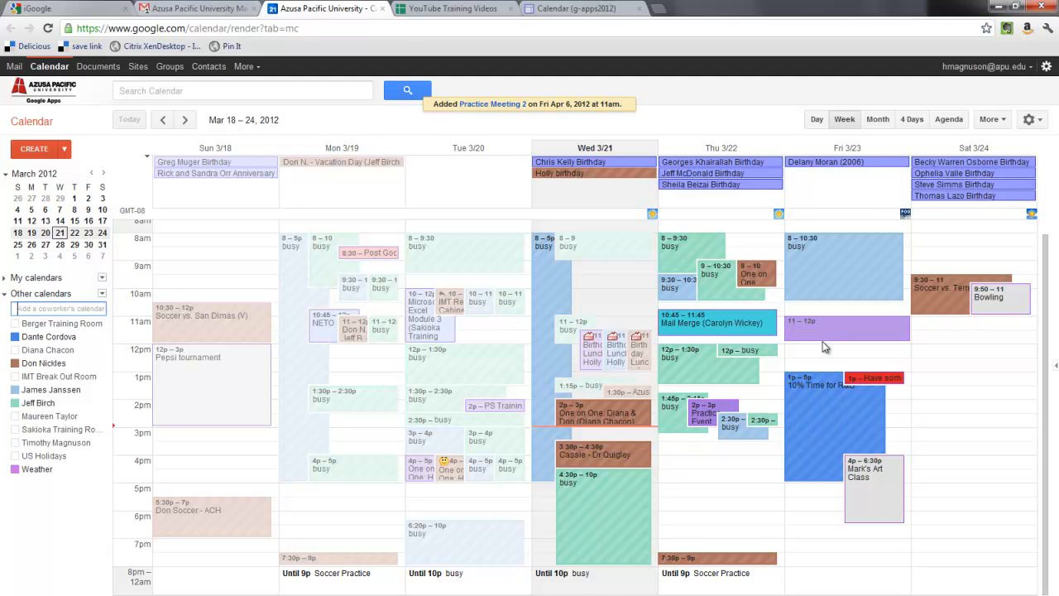
click(852, 287)
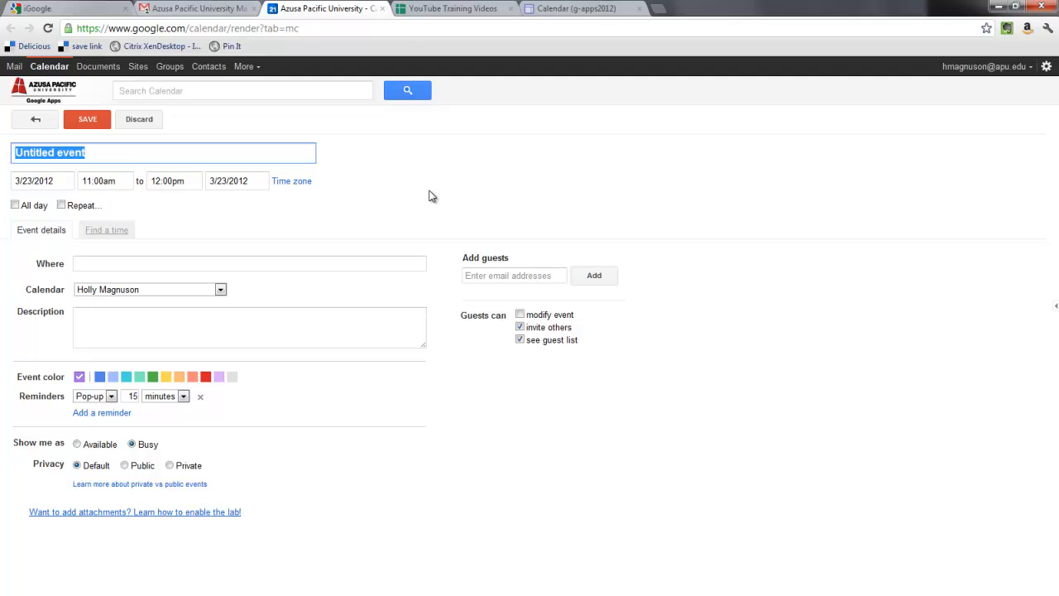
text(Practice Meeting for Training Video)
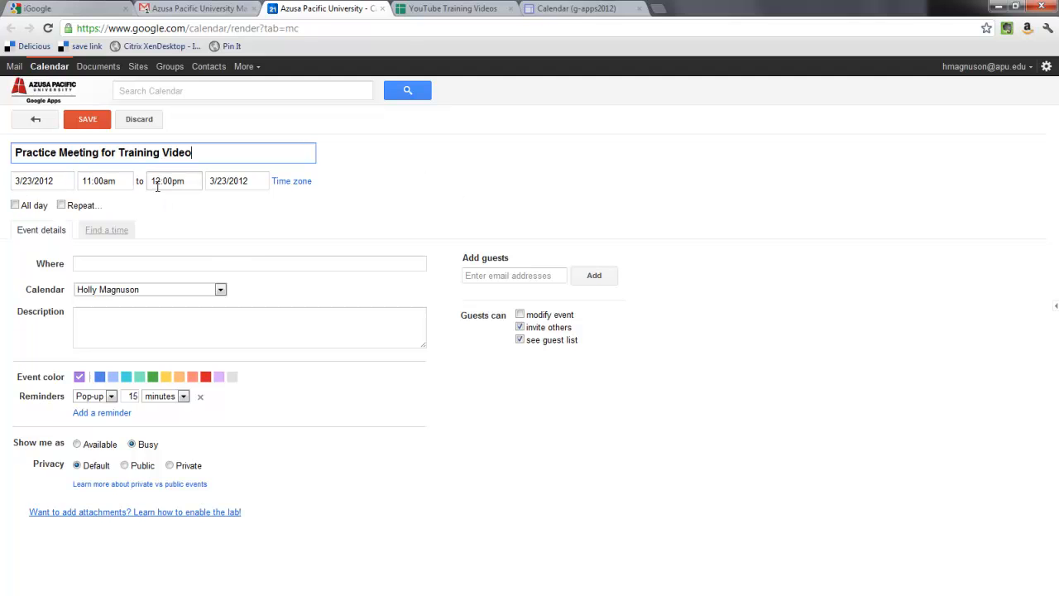
Set the event location to "IMT Breakout Room" and the description to "Bogus meeting for training video.".
click(79, 263)
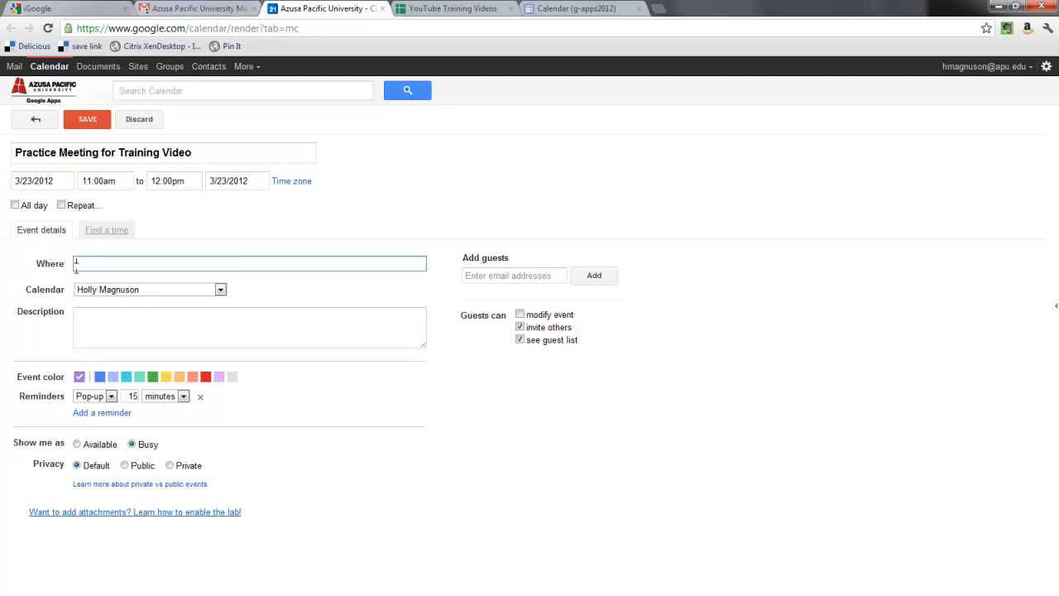
text(IMT Breakout Room)
click(173, 322)
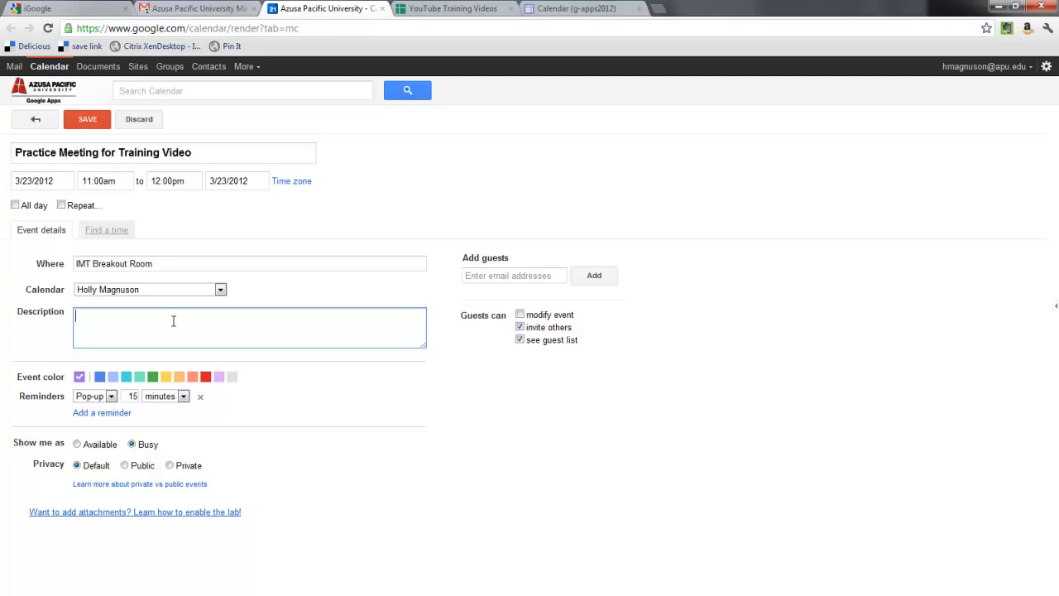
text(Bogus meeting for training video.)
Add the first two coworkers as guests of the event by their first names.
click(516, 278)
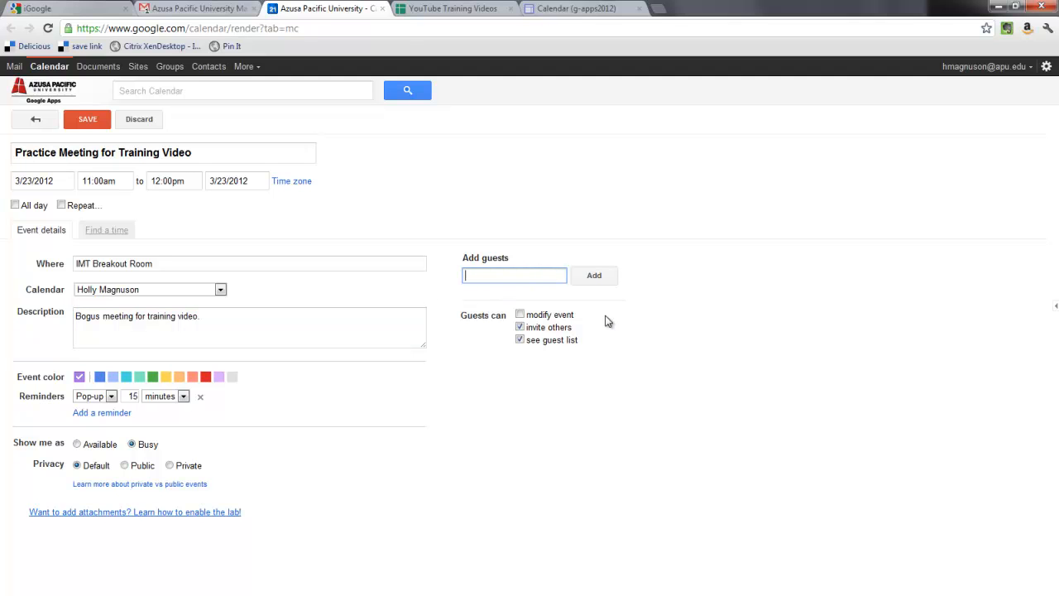
text(don)
key(Return)
text(don)
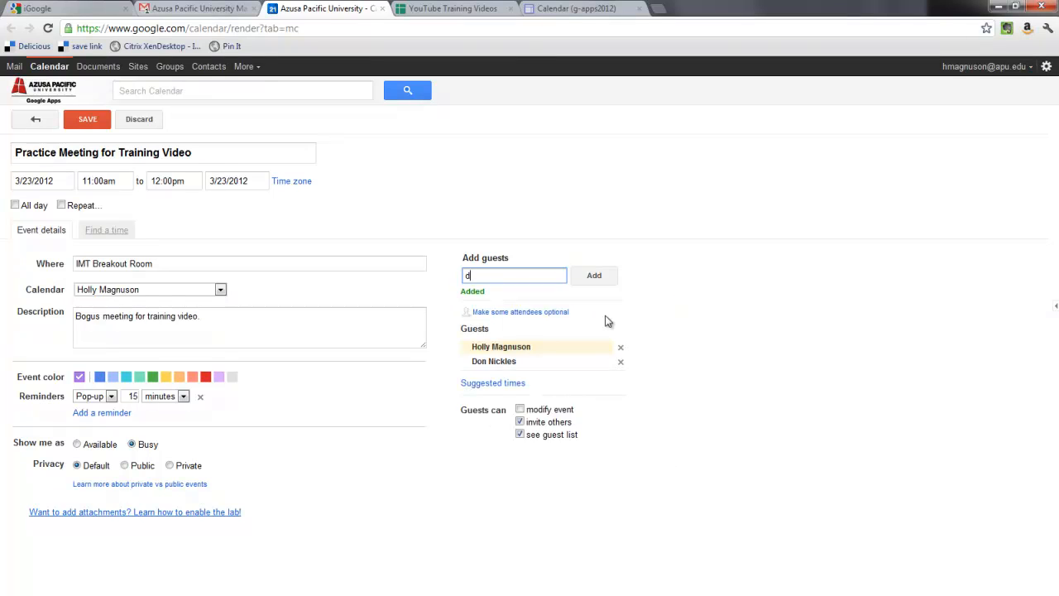
key(BackSpace)
key(BackSpace)
text(ante)
key(Return)
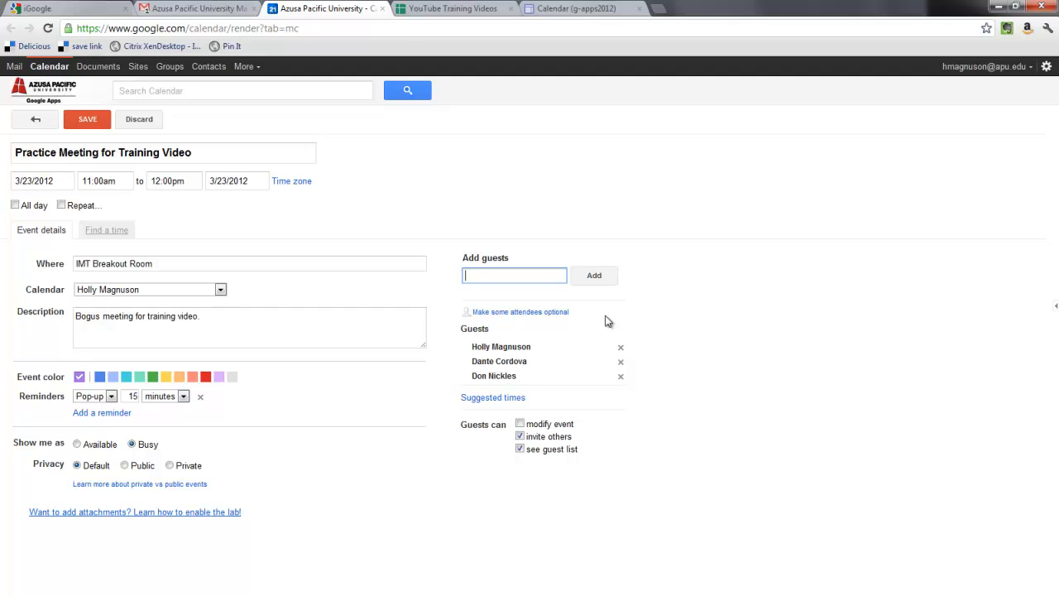
Enable optional attendees, add a third coworker as a guest and mark that guest as optional.
click(522, 314)
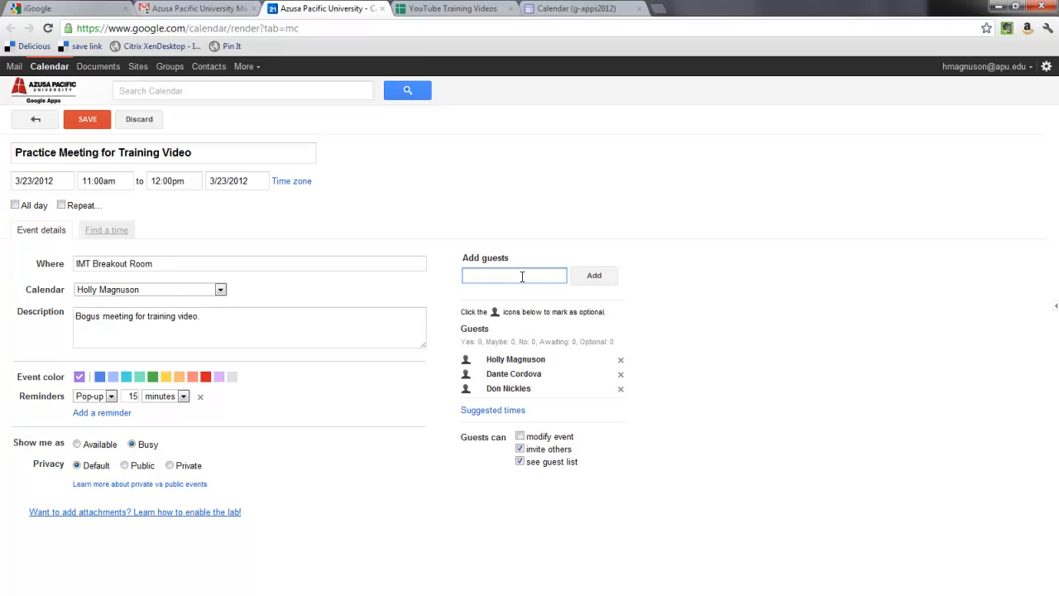
text(jeff)
key(Return)
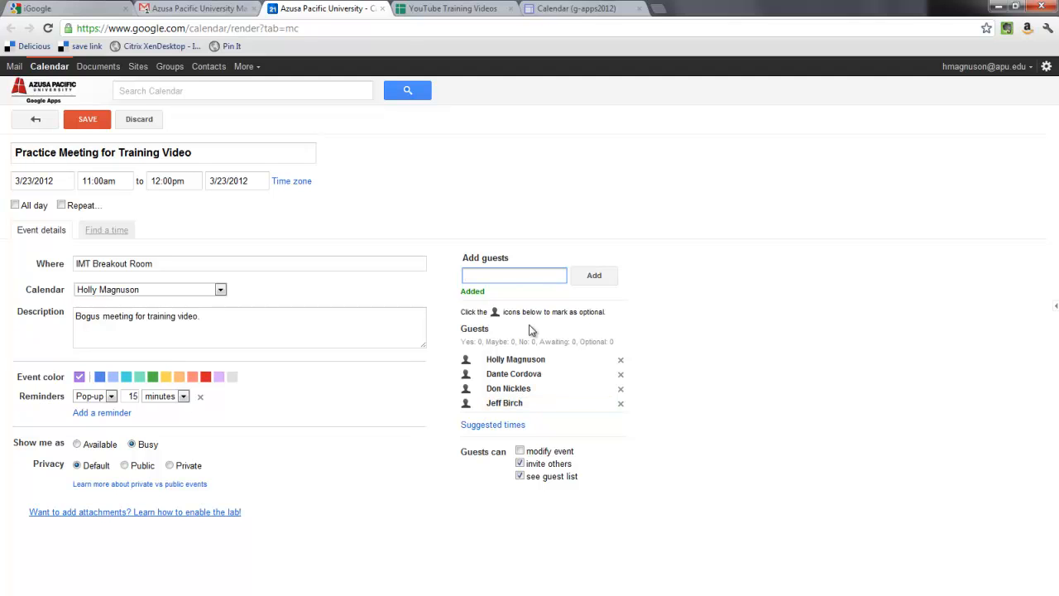
click(466, 404)
Review the suggested meeting times for the invited guests.
click(502, 429)
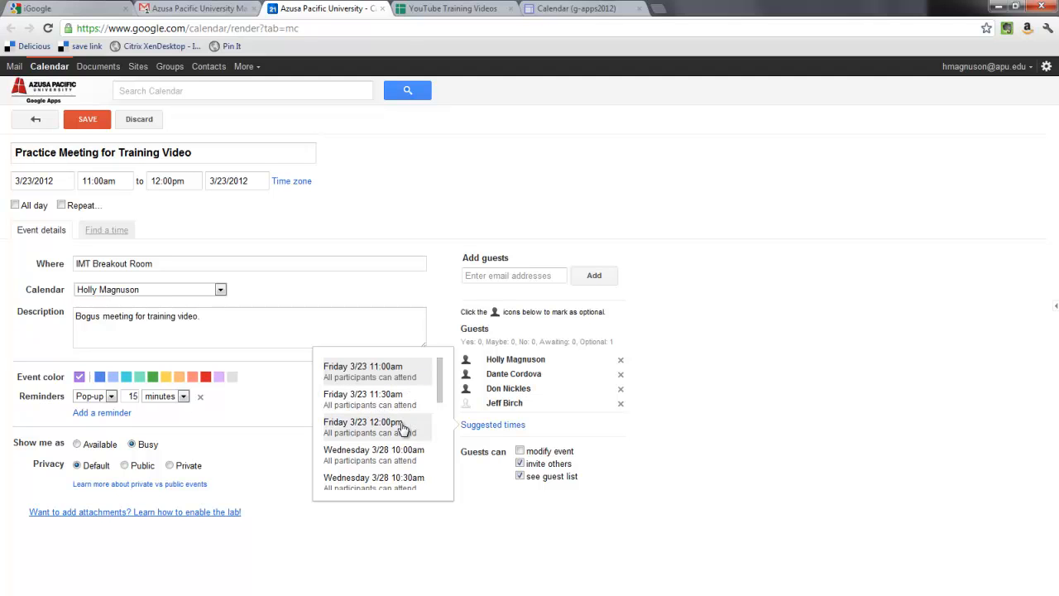
mouse_move(441, 395)
mouse_down()
mouse_move(438, 479)
mouse_move(443, 389)
mouse_up()
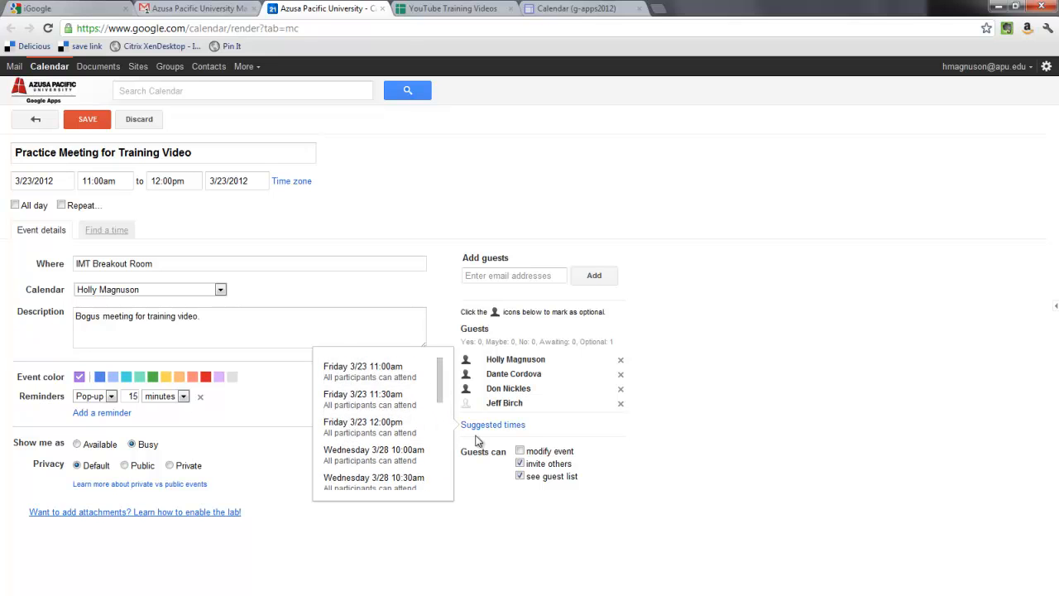
click(567, 425)
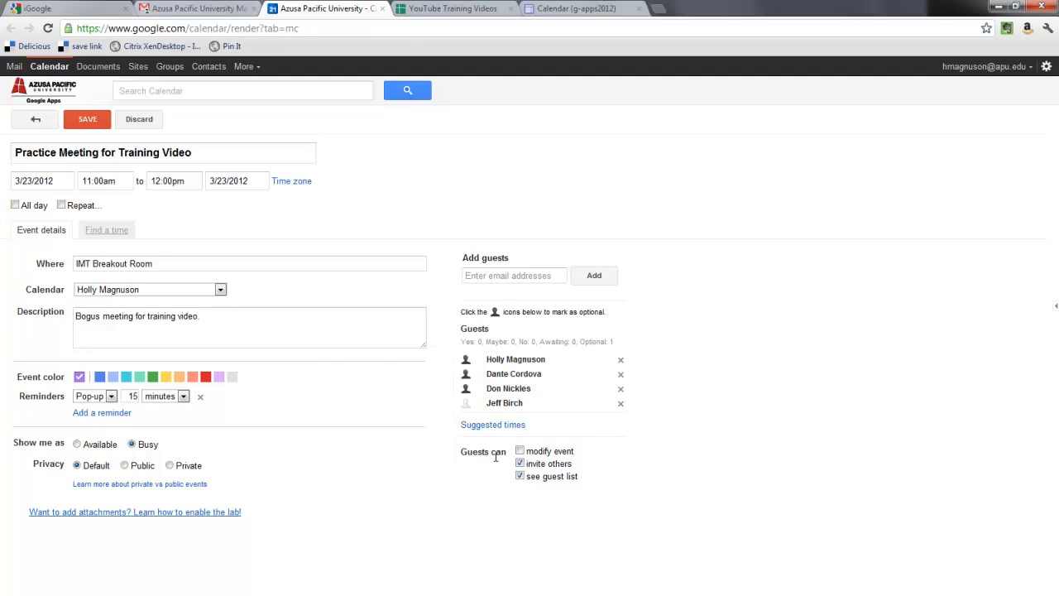
Remove the guests' permission to invite others, then save the event and send the invitations.
click(520, 452)
click(519, 451)
click(519, 464)
click(520, 477)
click(521, 477)
click(89, 119)
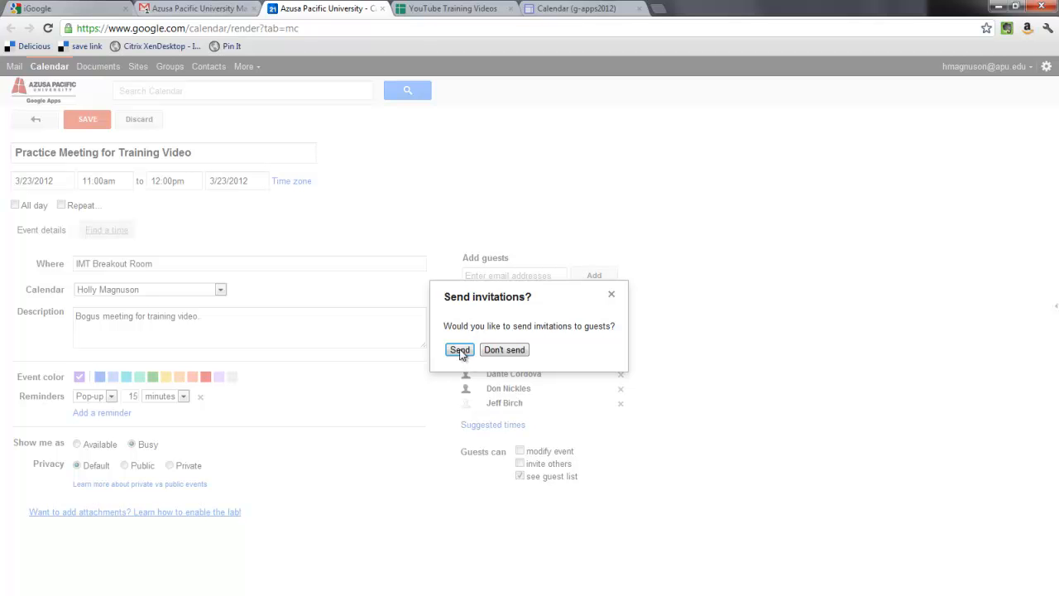
click(459, 350)
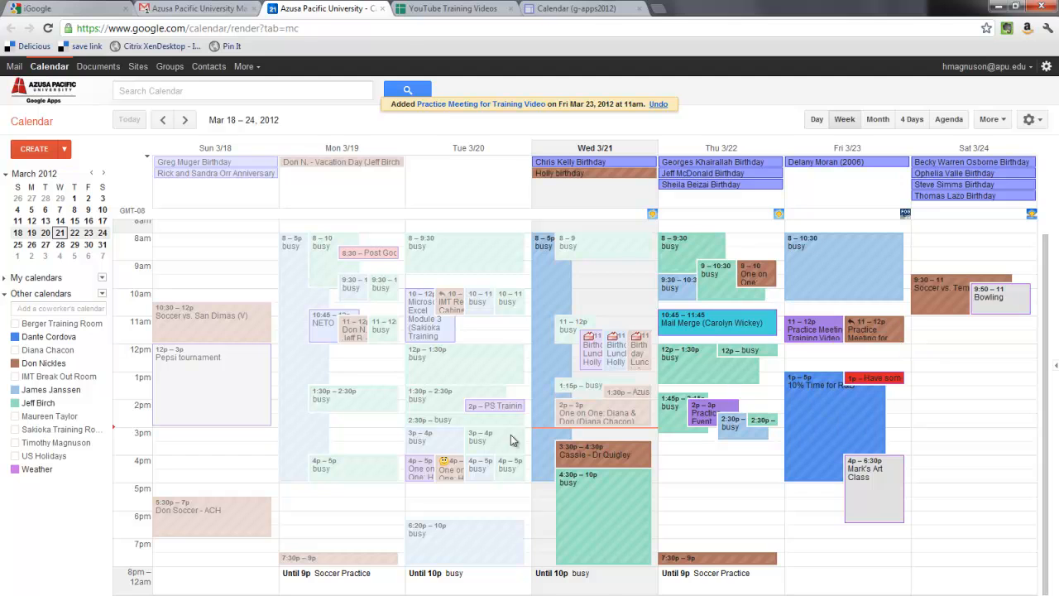
Expand My calendars and display only the account owner's main calendar.
click(12, 455)
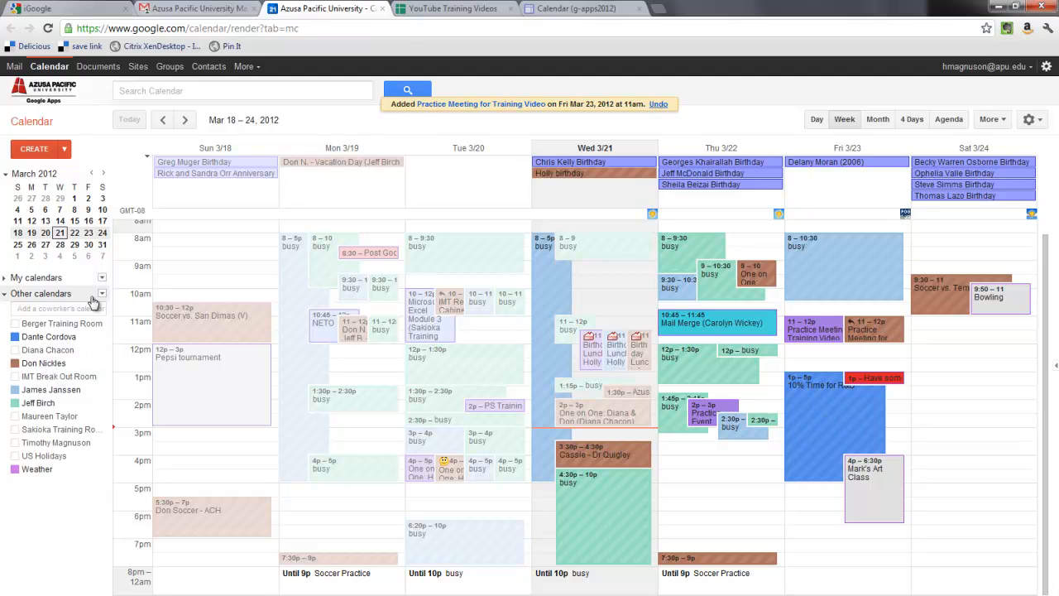
click(7, 279)
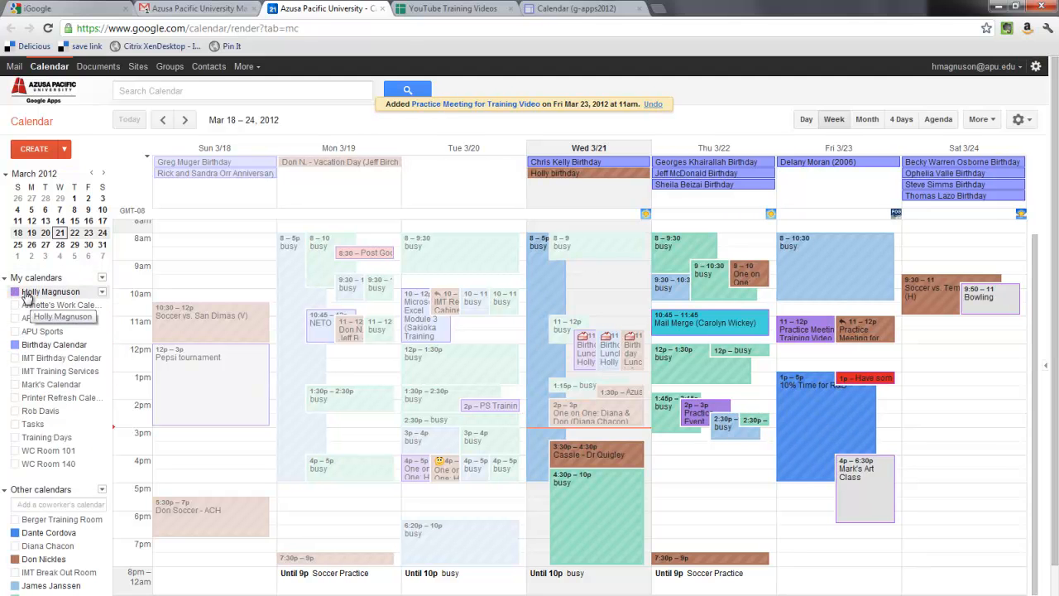
click(101, 292)
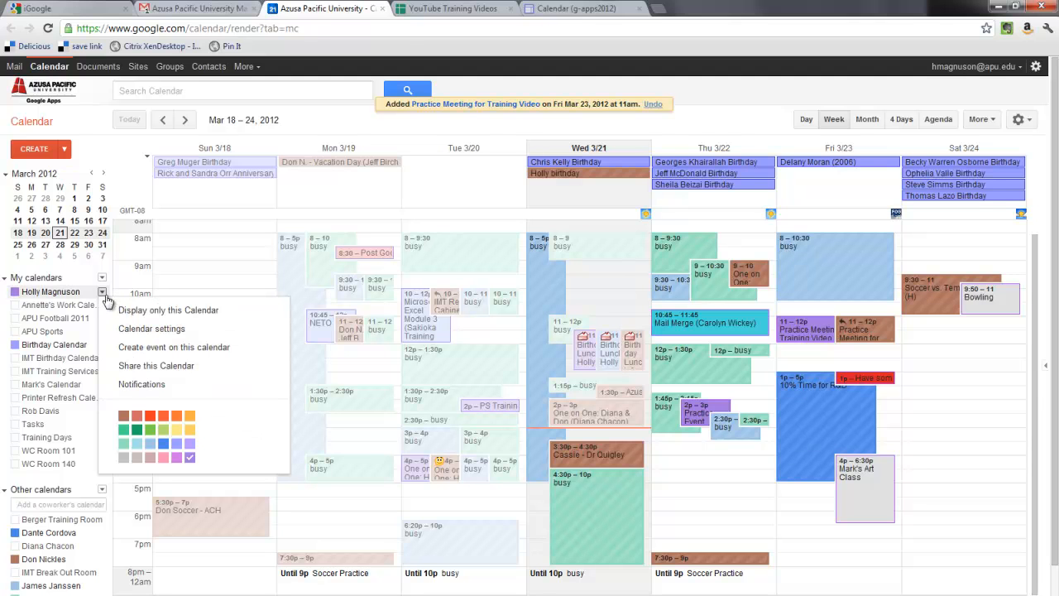
click(145, 315)
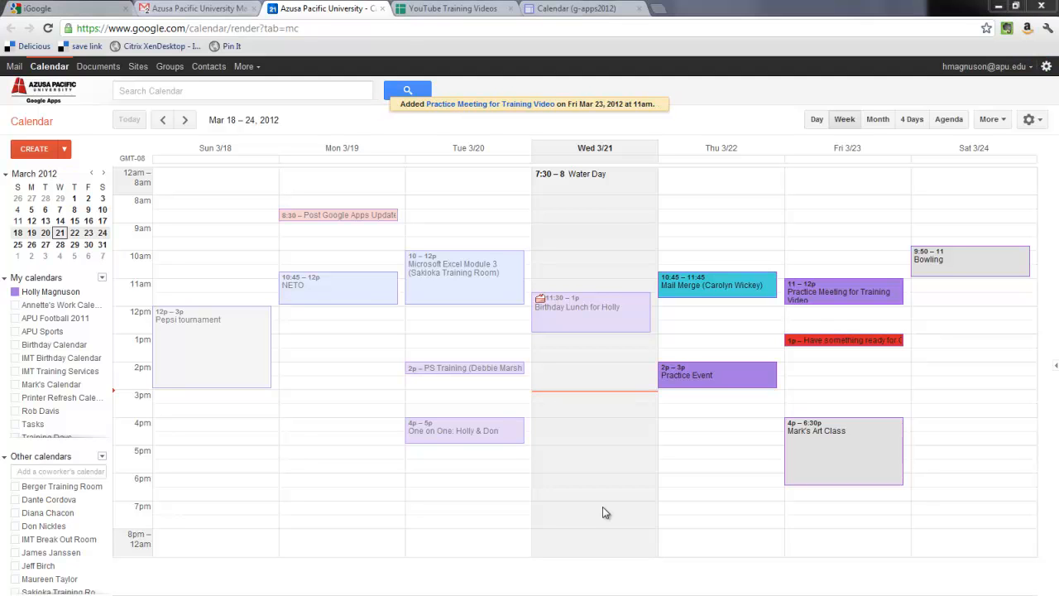
Check the Gmail inbox for invitation replies, then review the guest responses in the Friday practice meeting's details in Calendar.
click(179, 9)
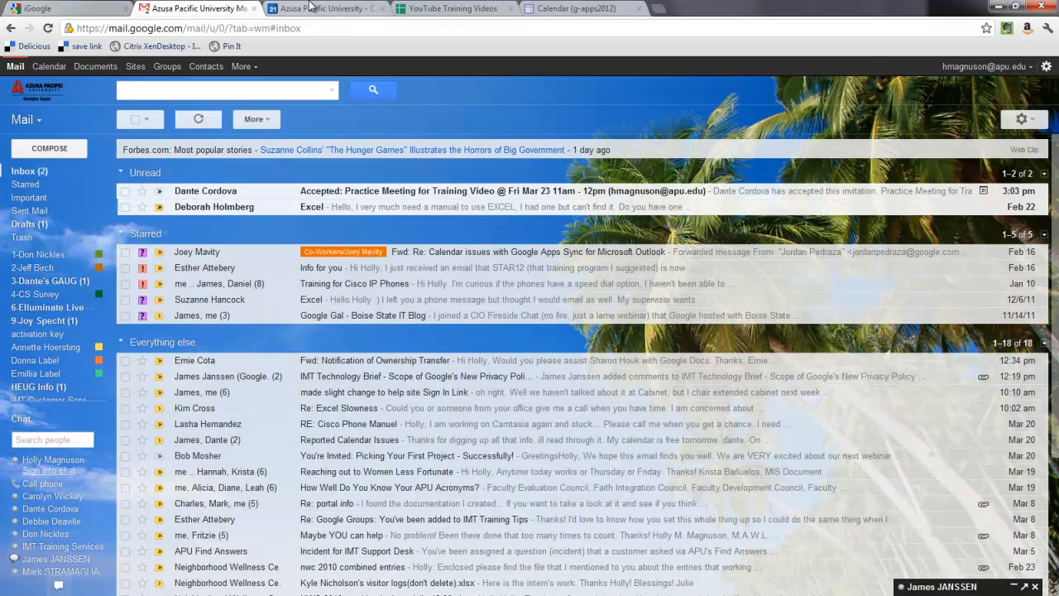
click(308, 7)
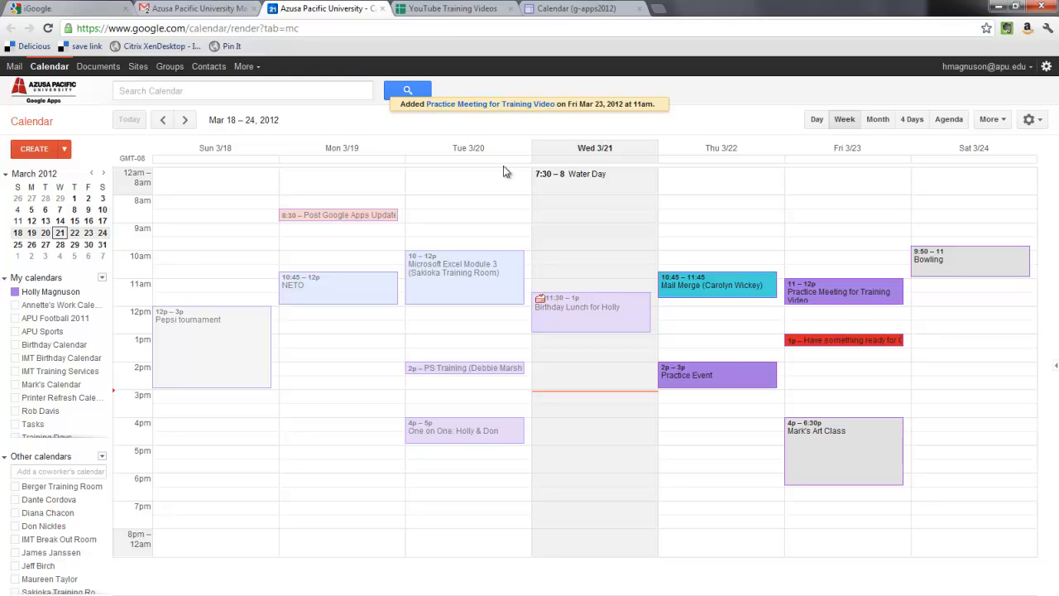
click(849, 298)
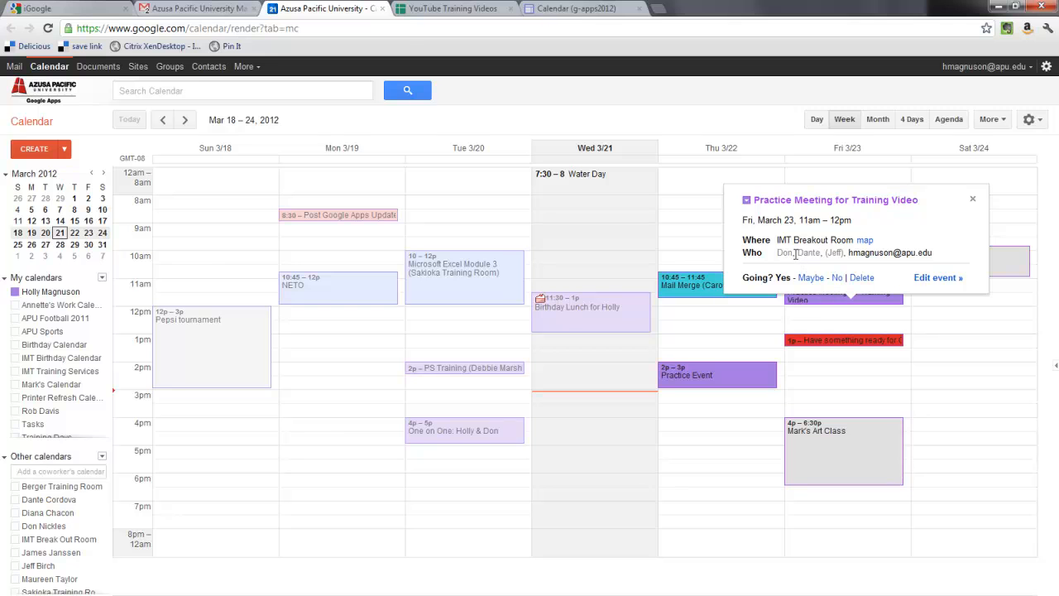
click(949, 284)
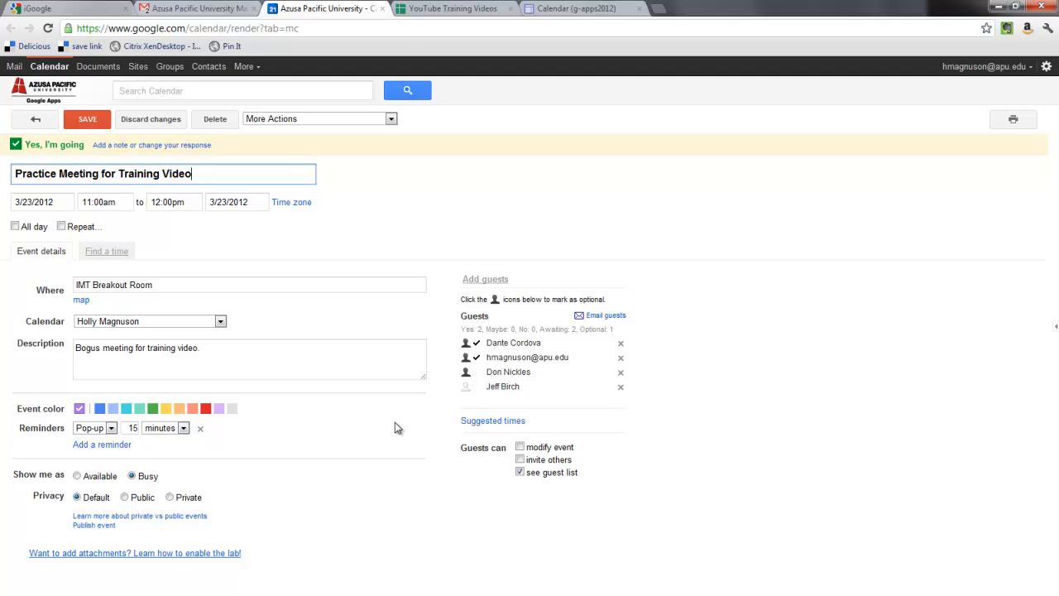
click(84, 122)
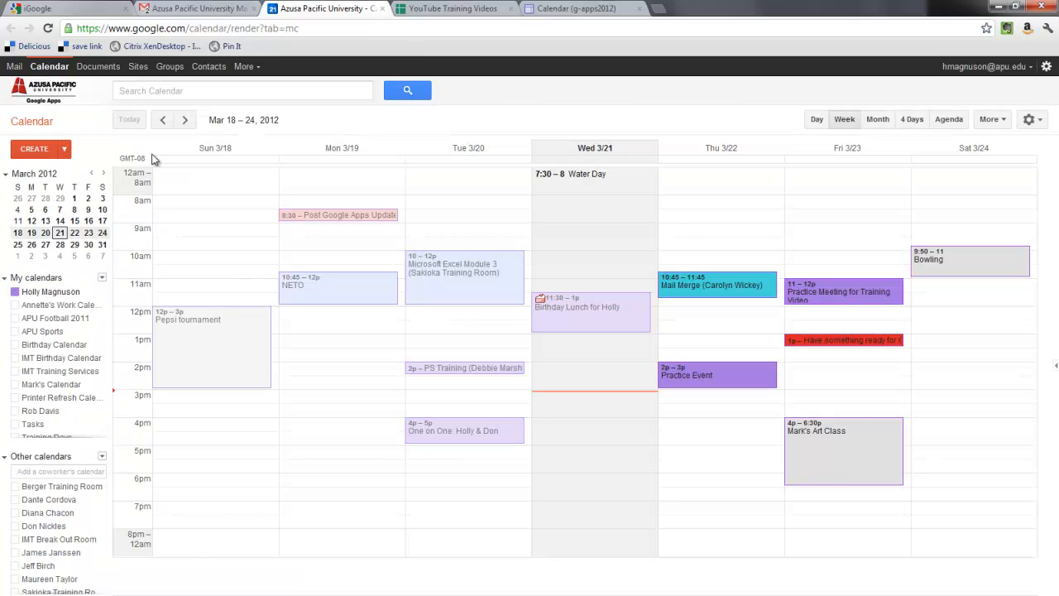
Change the Friday practice meeting's location to "Applebees", save it and send the update to the guests.
click(837, 299)
click(920, 281)
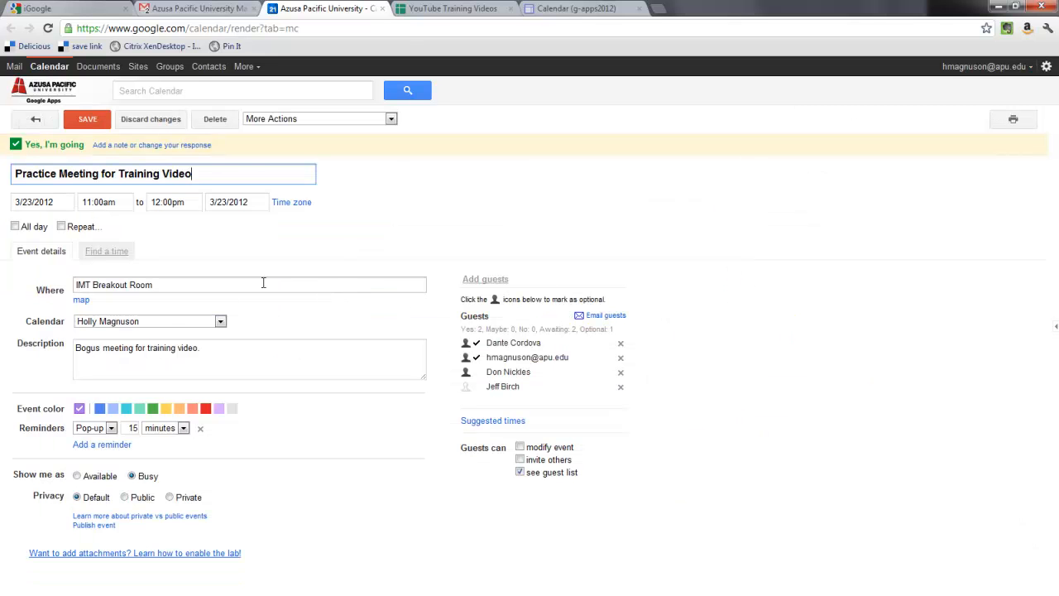
drag(177, 286, 50, 264)
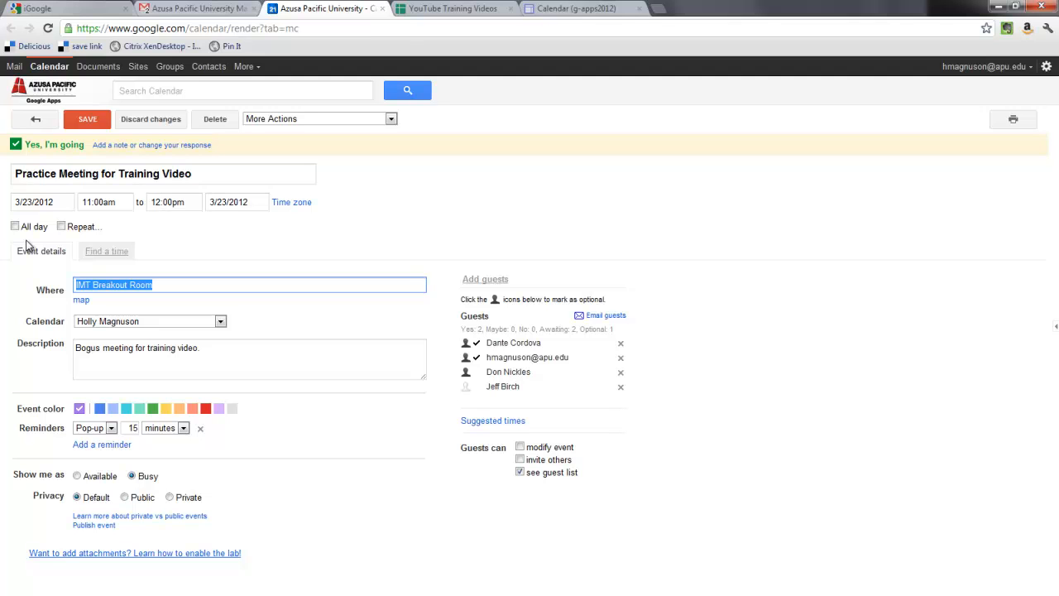
text(Applebees)
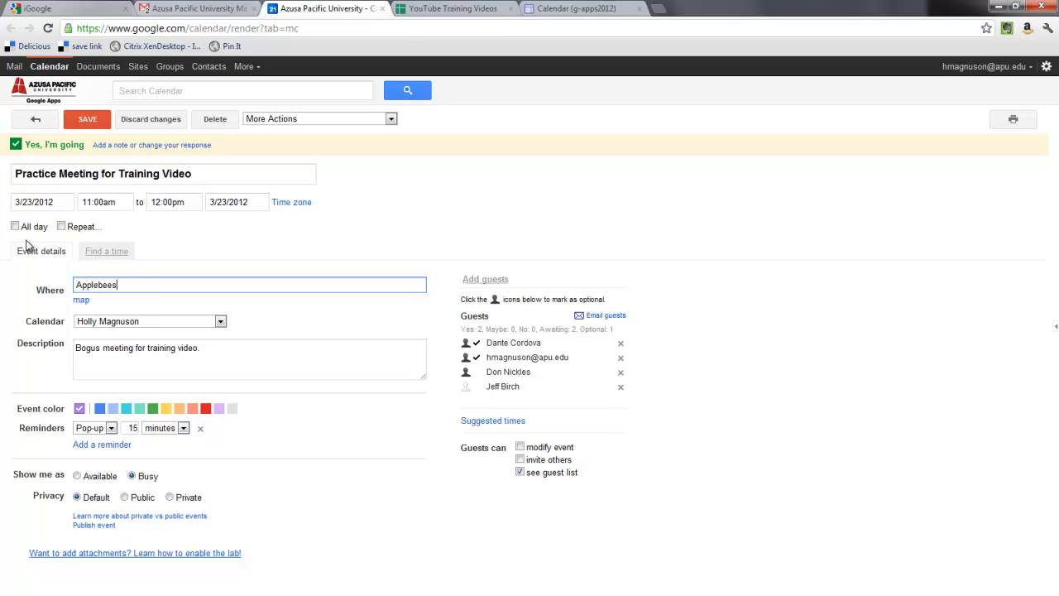
click(84, 116)
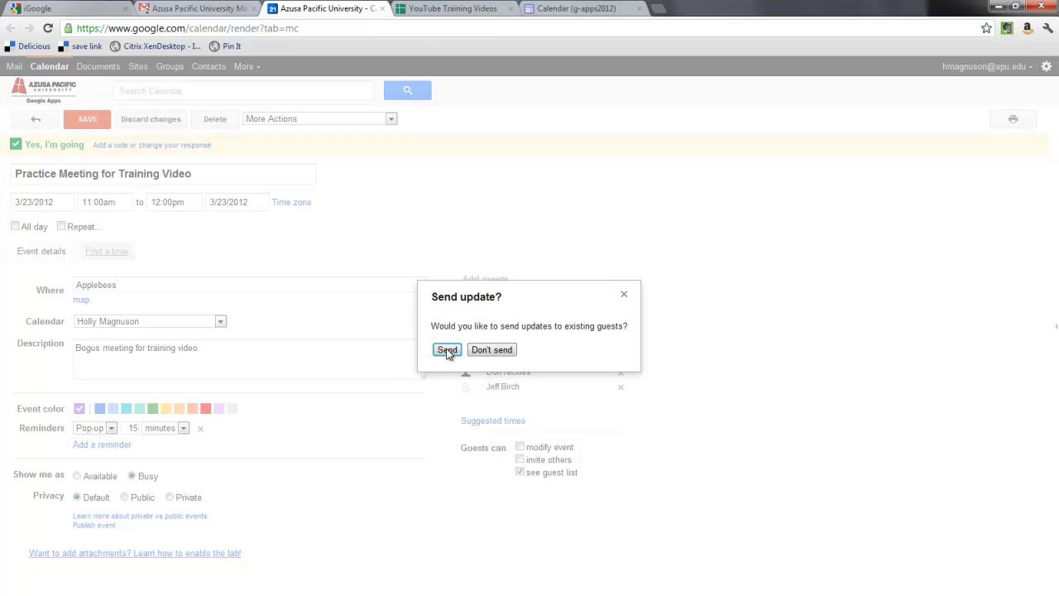
click(446, 350)
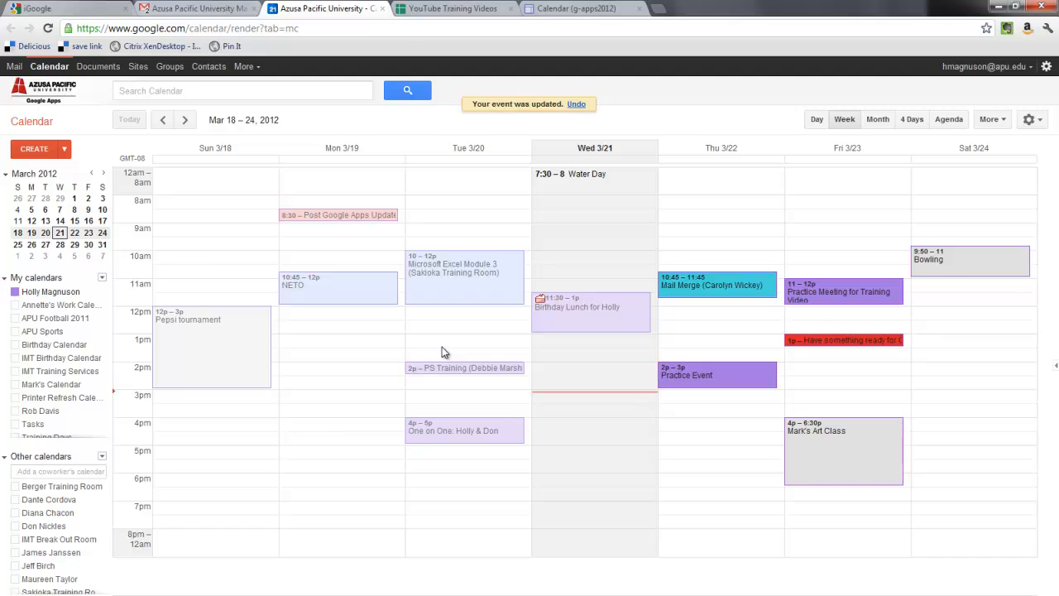
click(838, 301)
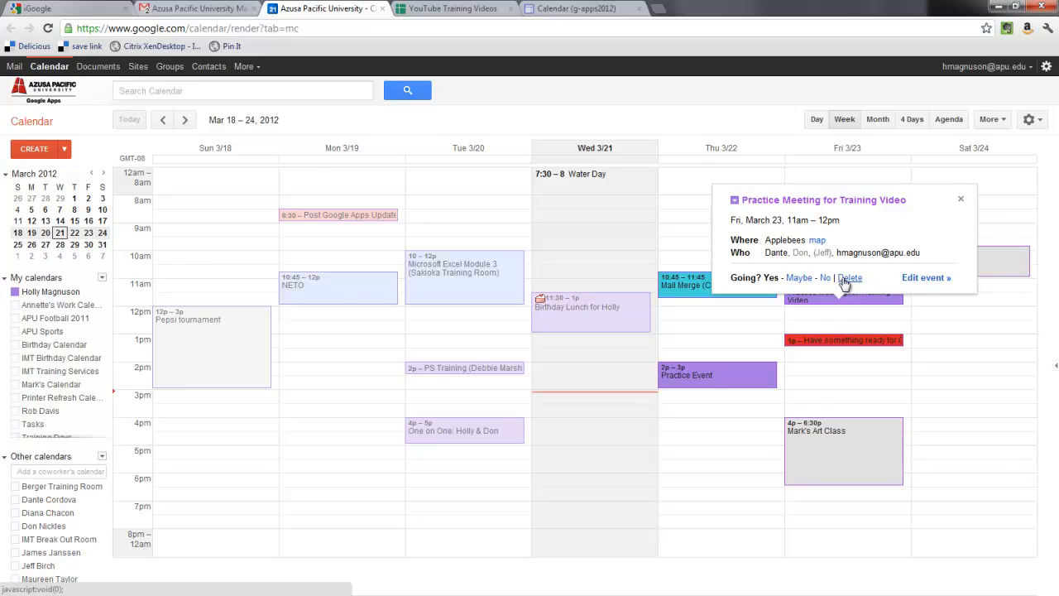
click(845, 279)
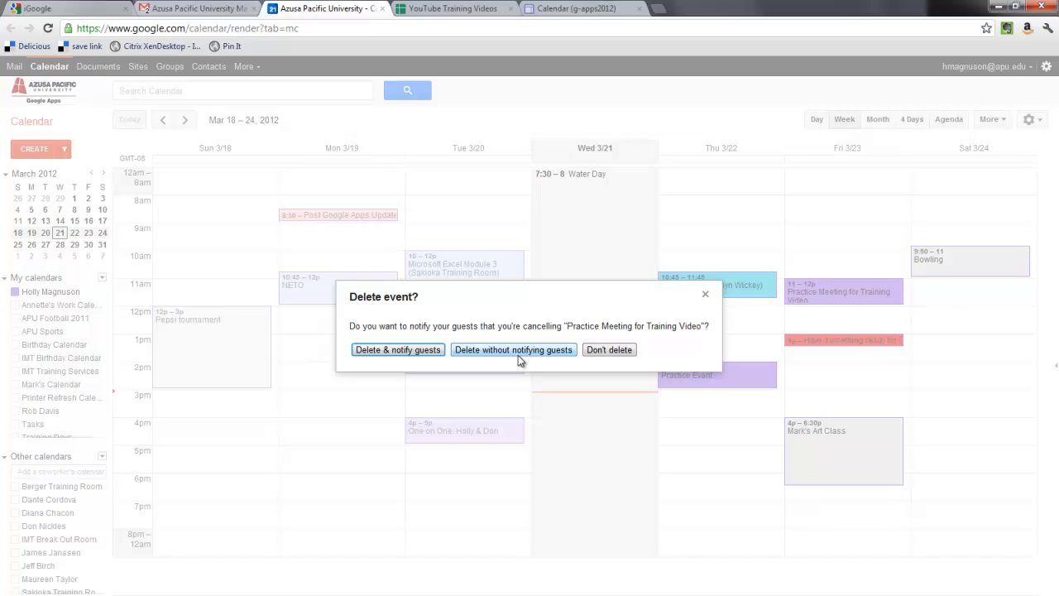
click(611, 351)
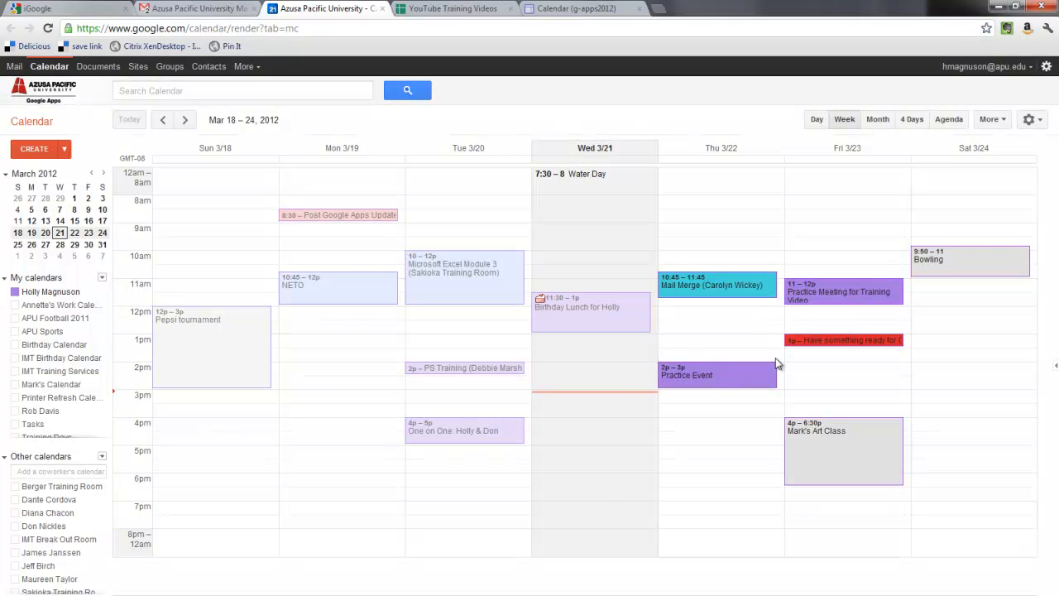
Make the Friday practice meeting repeat weekly on Friday, ending after 3 occurrences, then save it and send the update to the guests.
click(848, 303)
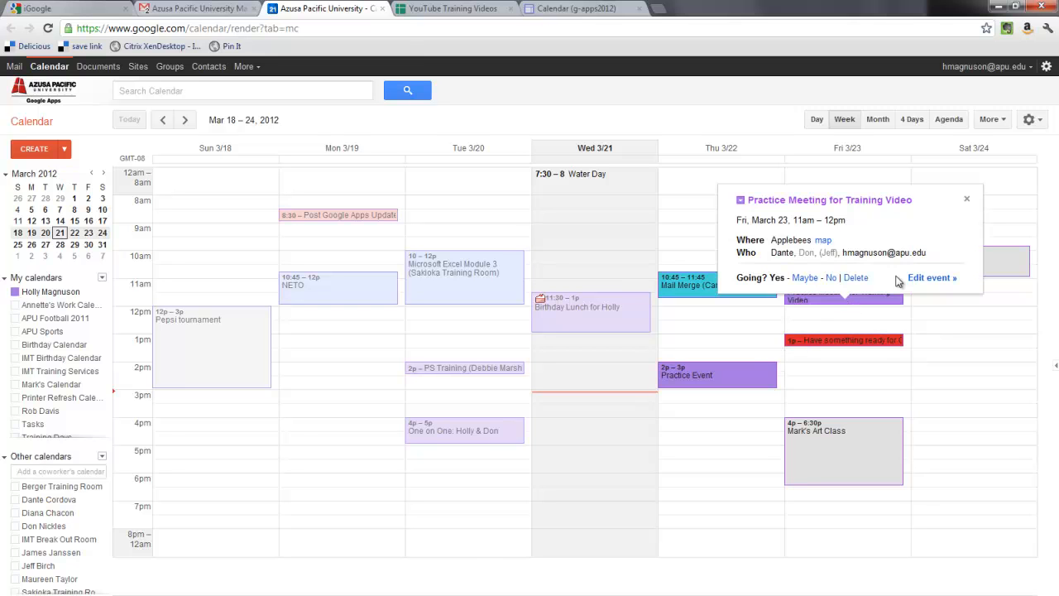
click(927, 278)
click(91, 231)
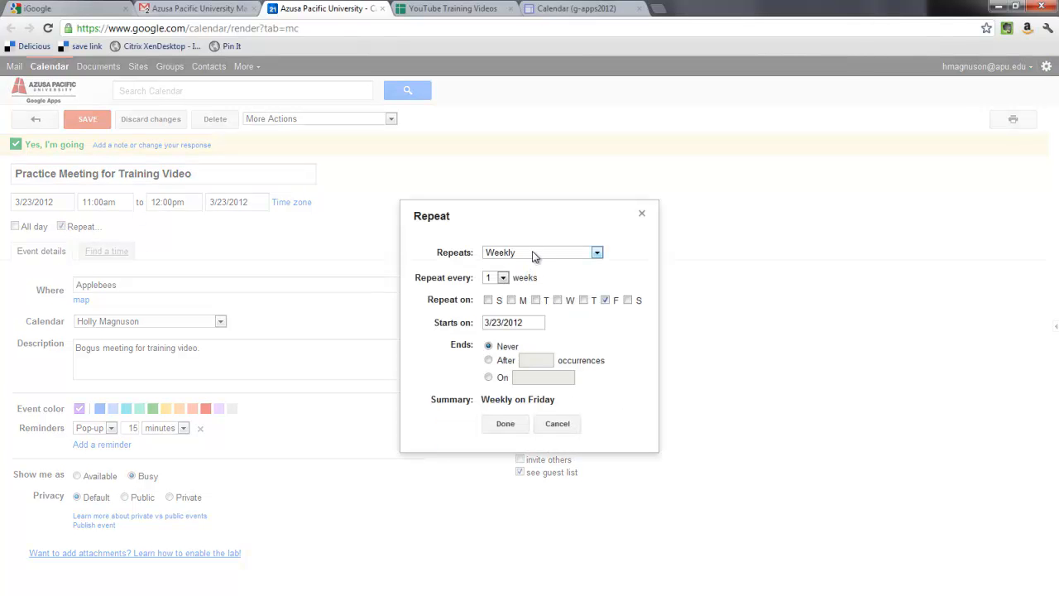
click(488, 359)
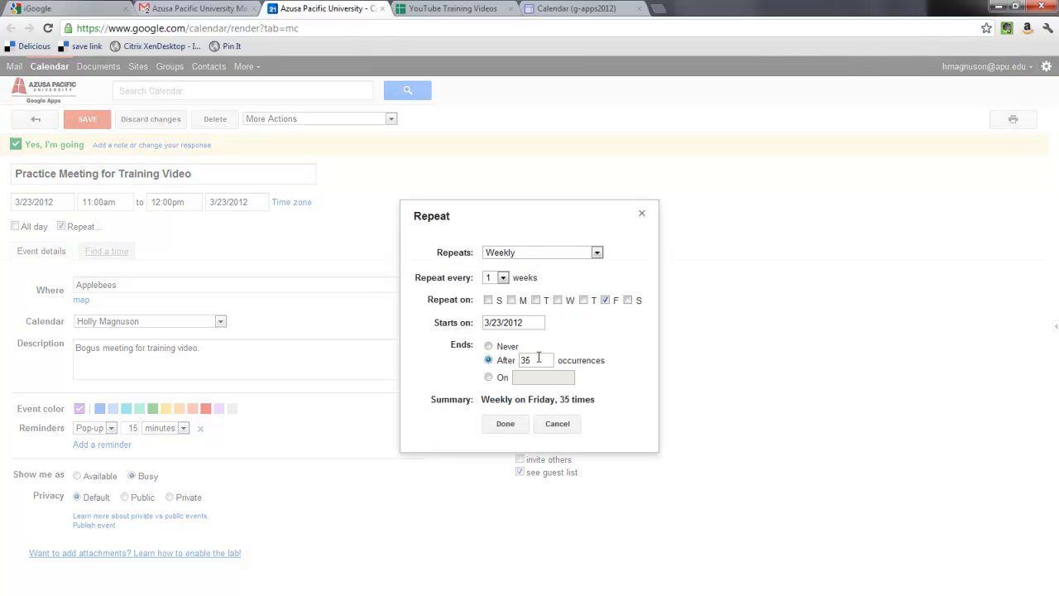
double_click(541, 357)
text(3)
click(504, 423)
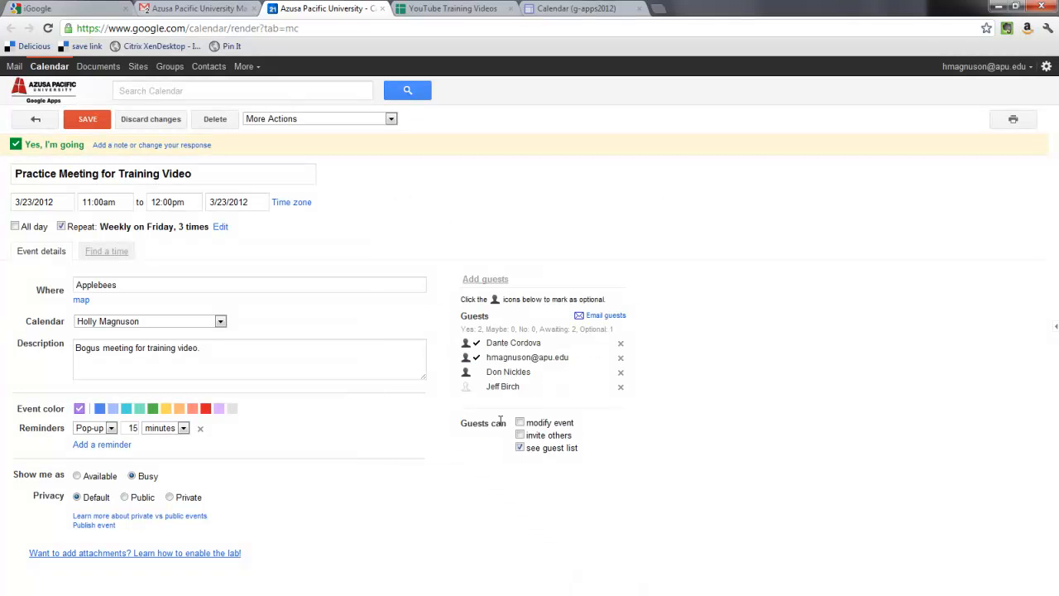
click(87, 122)
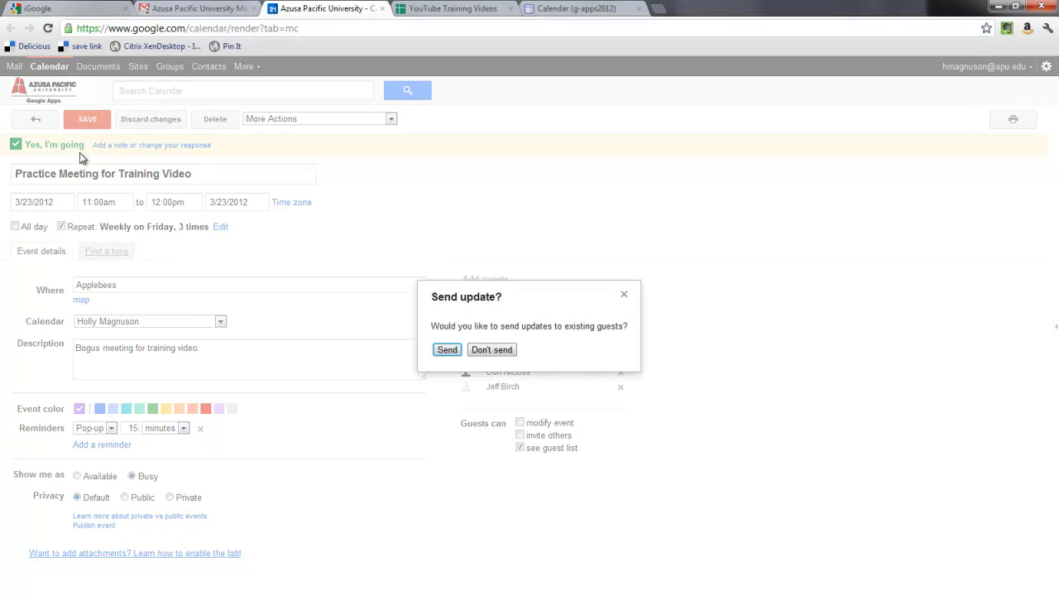
click(447, 350)
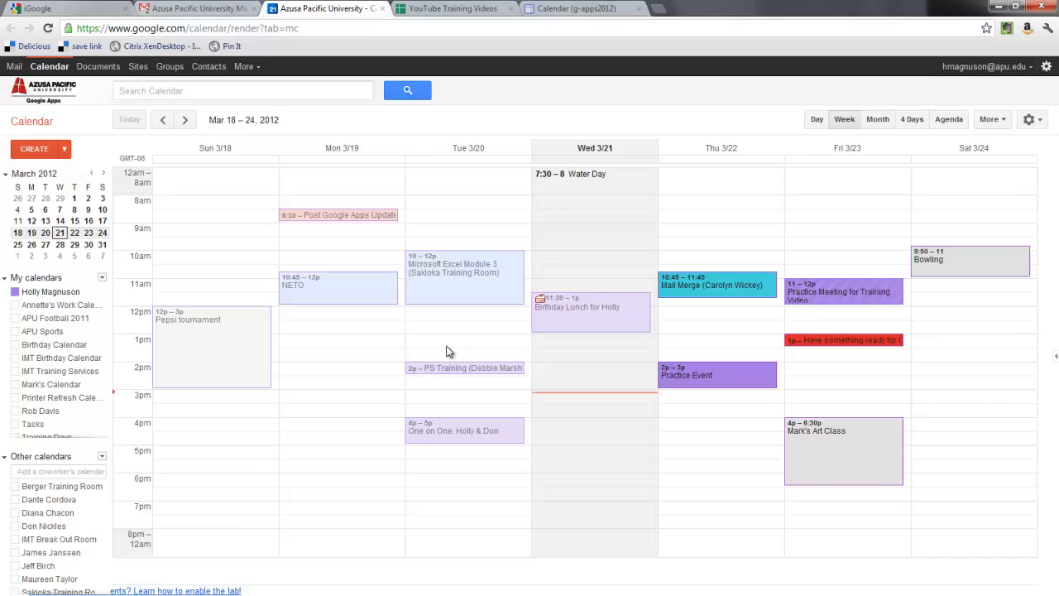
Check the weeks of March 25 and April 1 for the repeated practice meeting, then return to the current week.
click(90, 245)
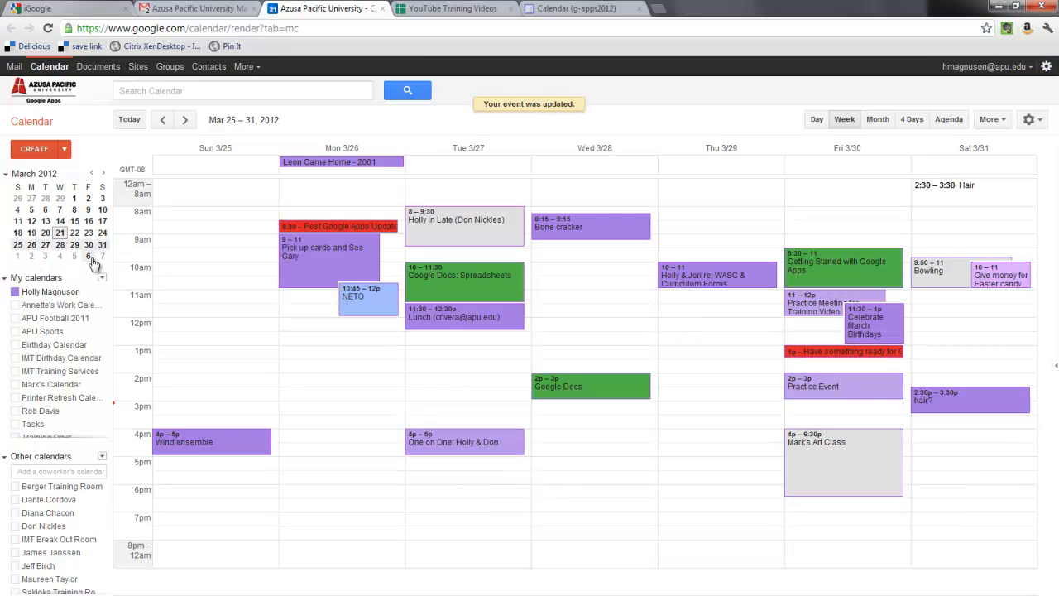
click(94, 260)
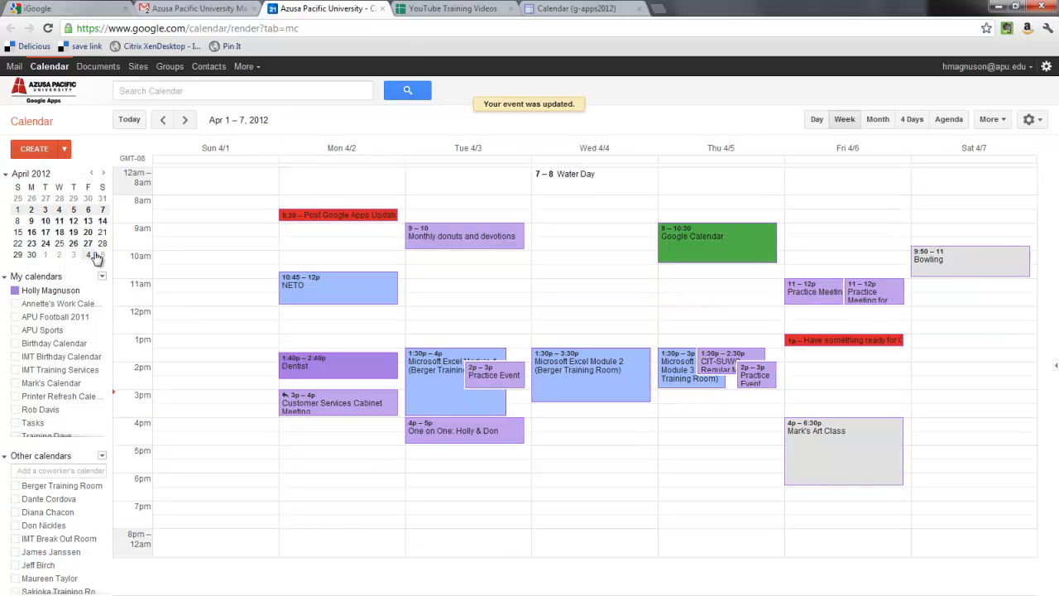
key(d)
click(137, 122)
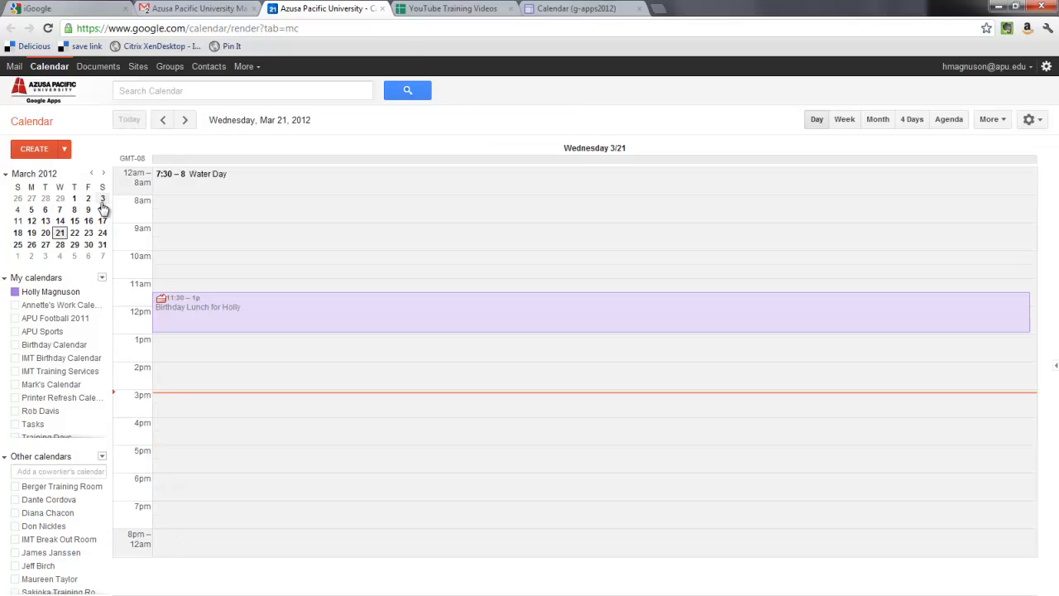
click(844, 121)
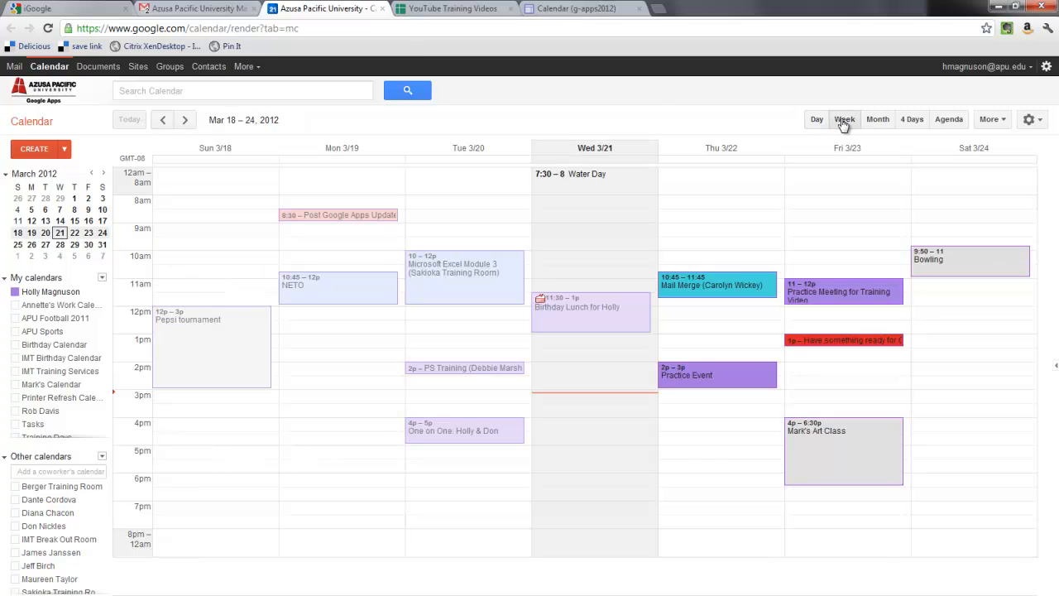
Delete only the March 30 instance of the Practice Meeting for Training Video and notify the guests of the cancellation.
click(87, 245)
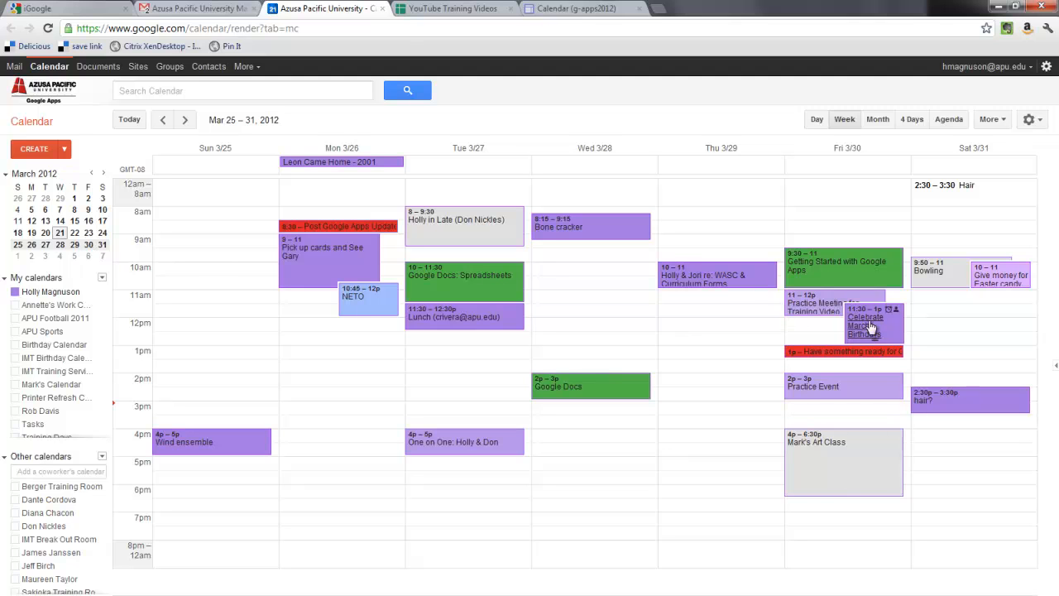
click(795, 312)
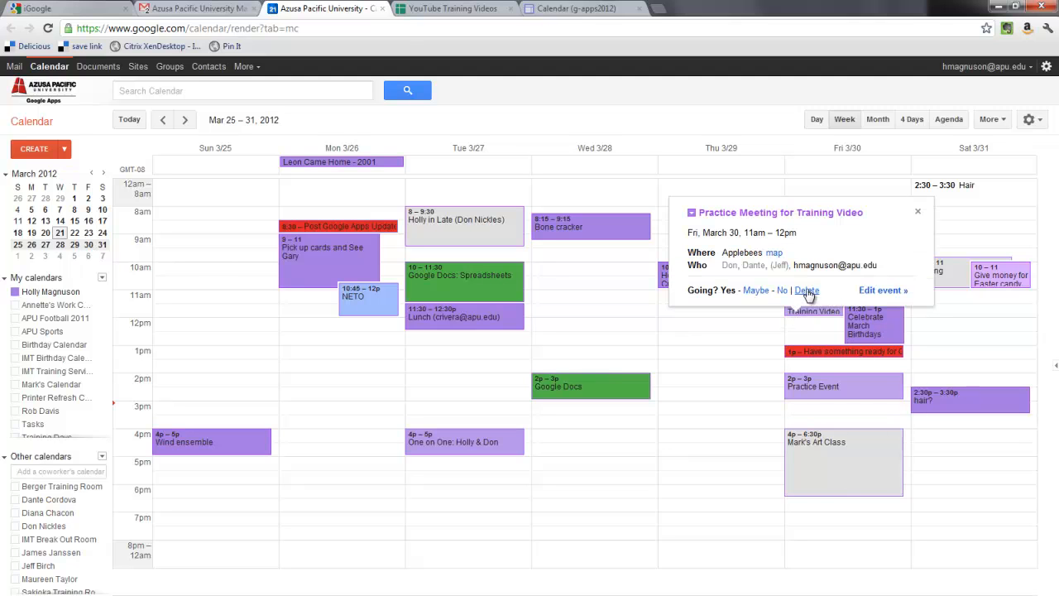
click(806, 292)
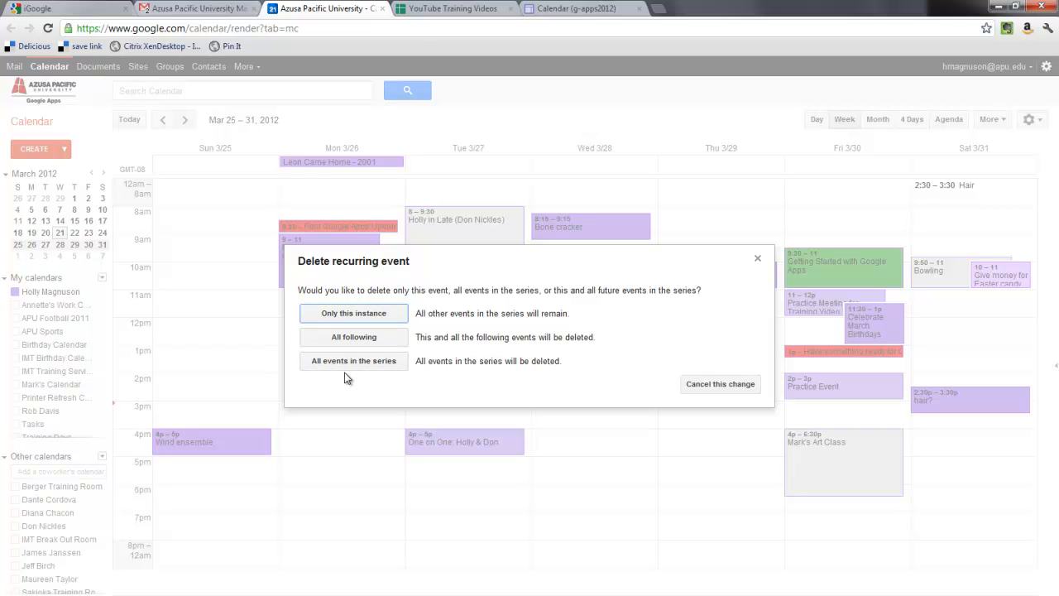
click(351, 312)
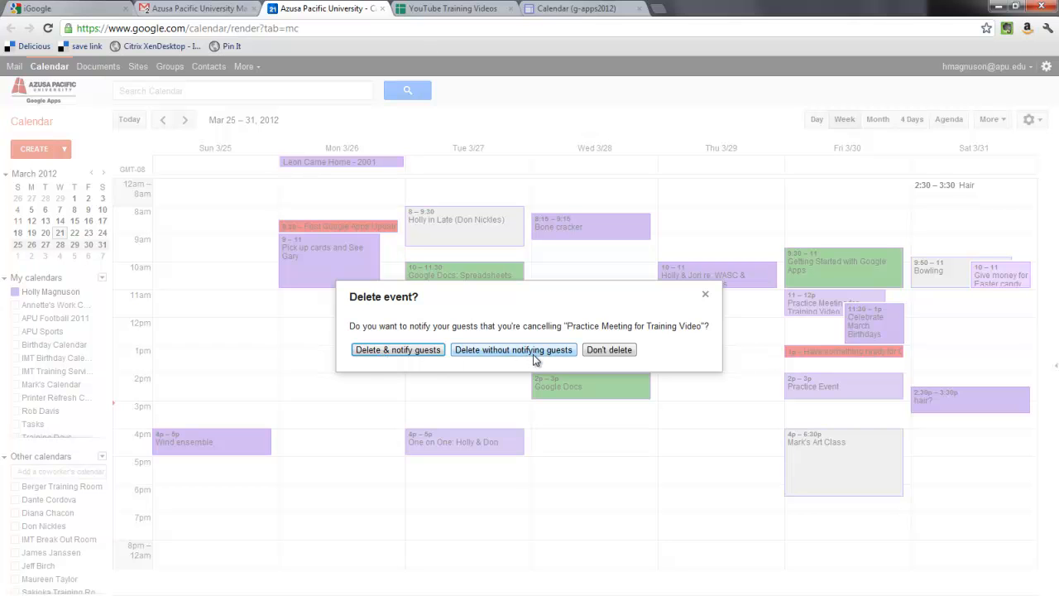
click(417, 353)
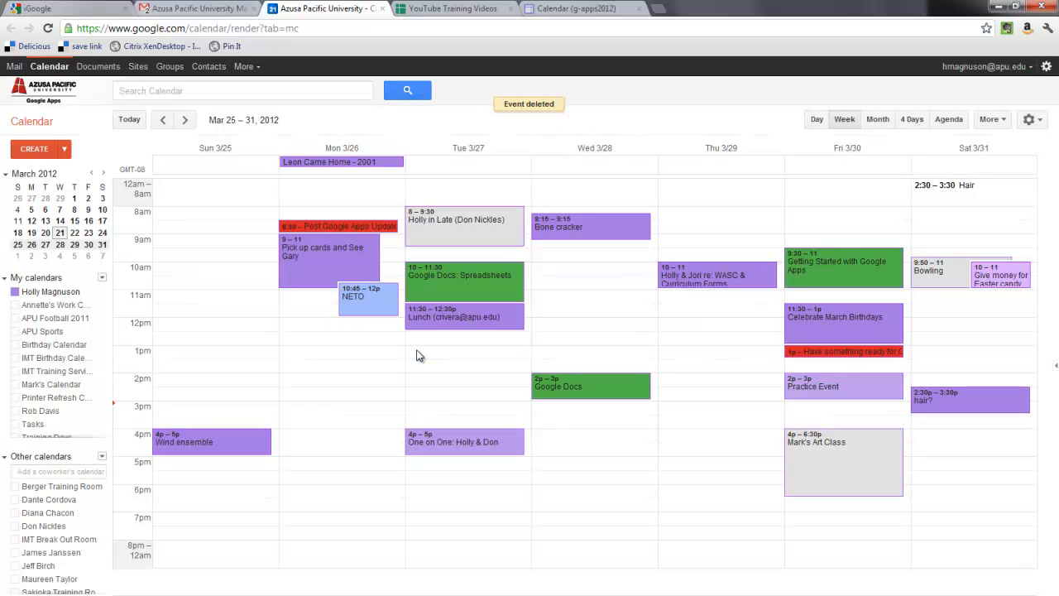